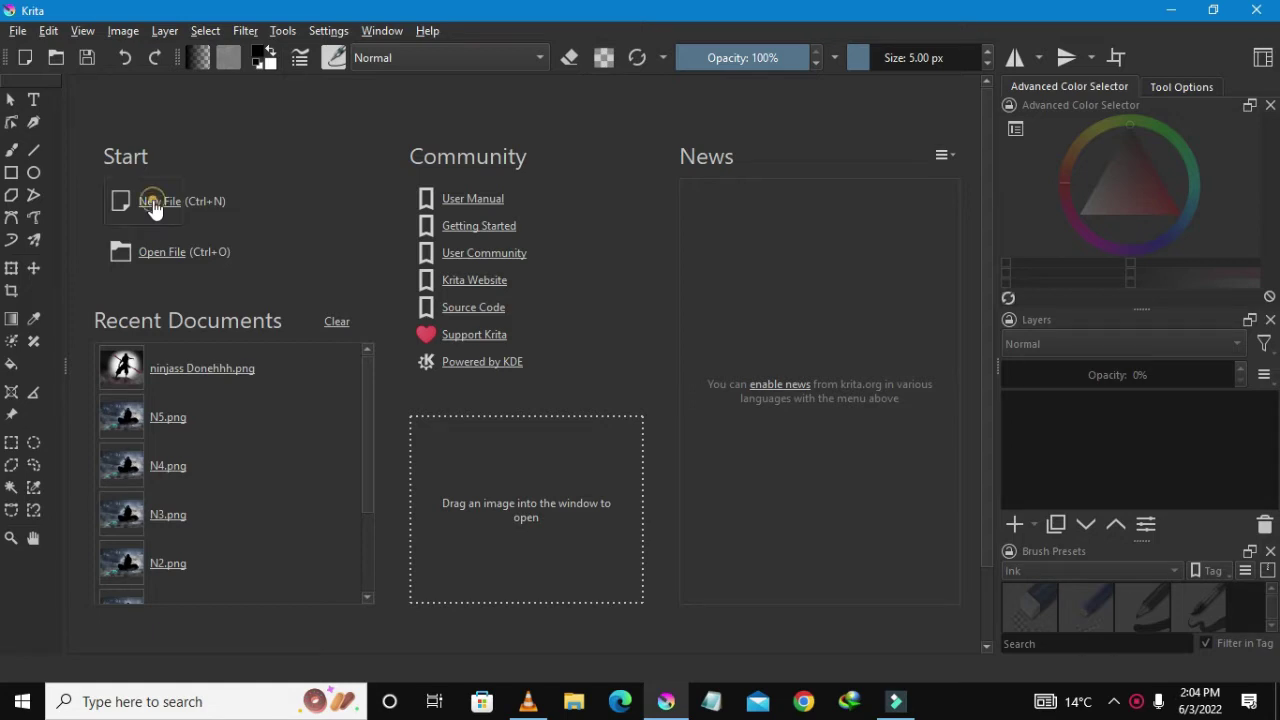
- Start a new file from the start page to reach the 1270 × 720 px document settings
{"action": "left_click", "coordinate": [153, 202]}
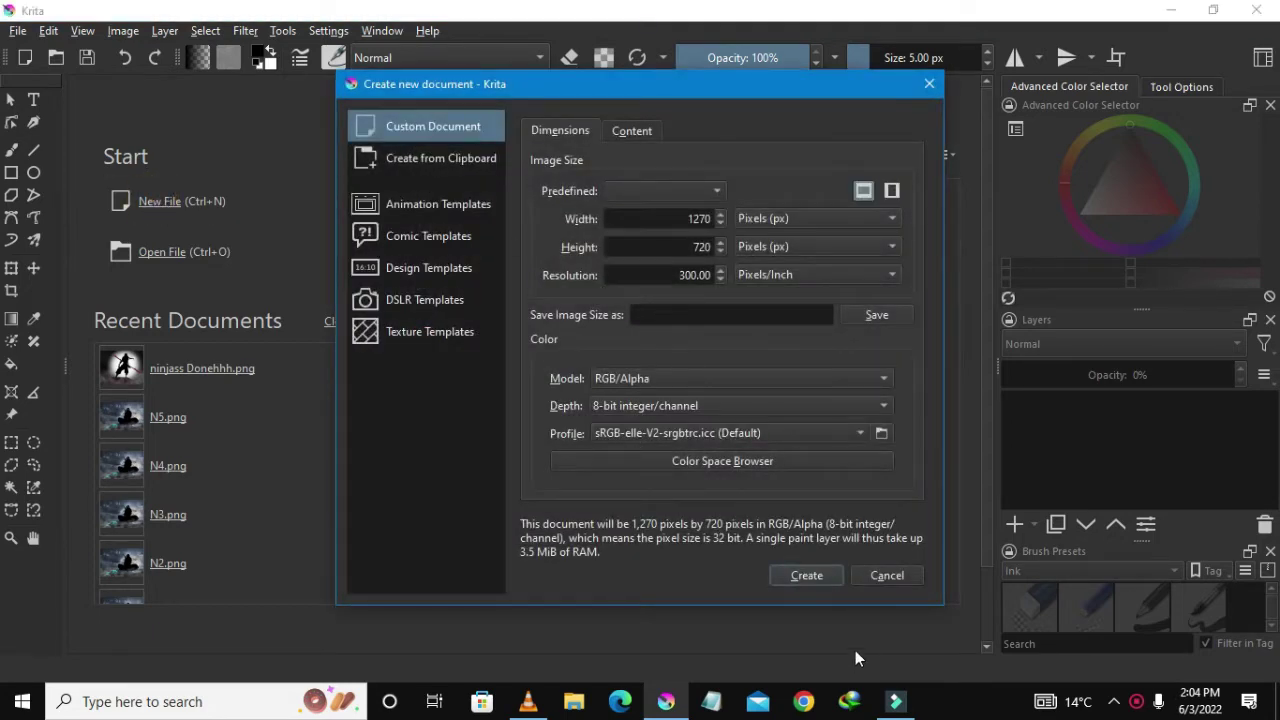
- Create the blank 1270 × 720 px canvas with Paint Layer 1 and adjust the zoom
{"action": "left_click", "coordinate": [800, 575]}
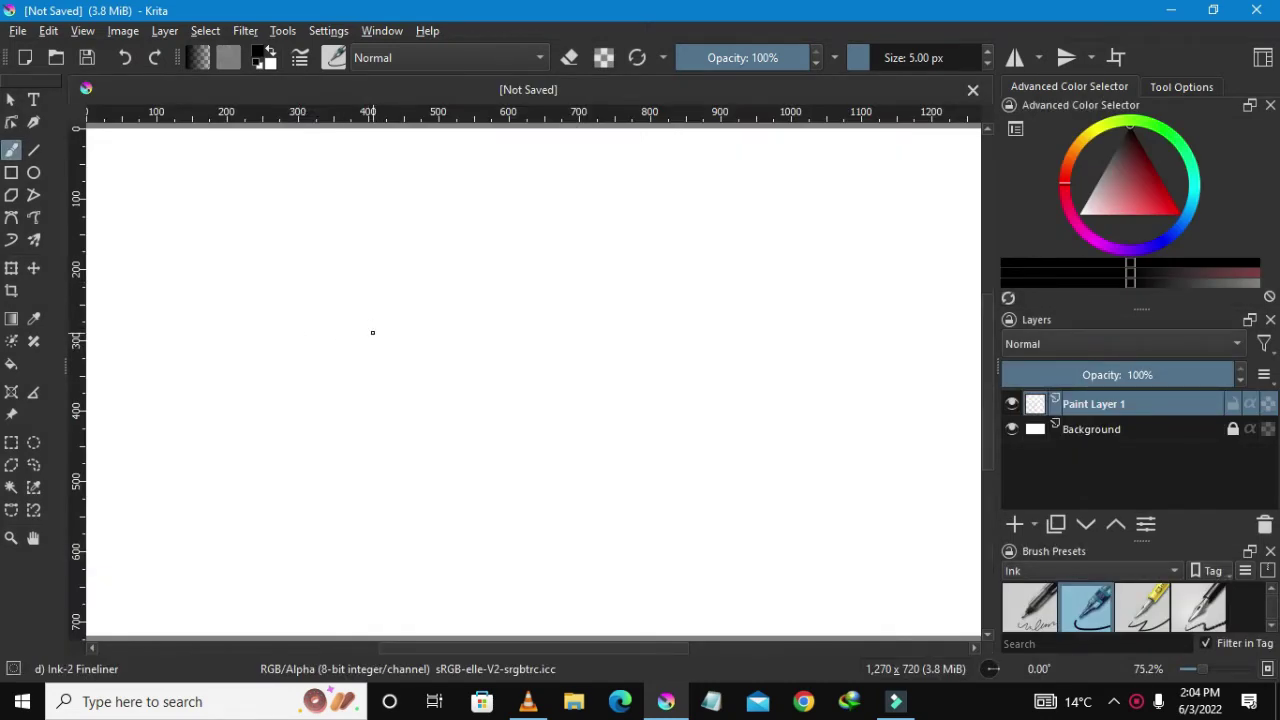
{"action": "scroll", "coordinate": [372, 333], "scroll_direction": "down", "scroll_amount": 4}
{"action": "scroll", "coordinate": [380, 340], "scroll_direction": "up", "scroll_amount": 4}
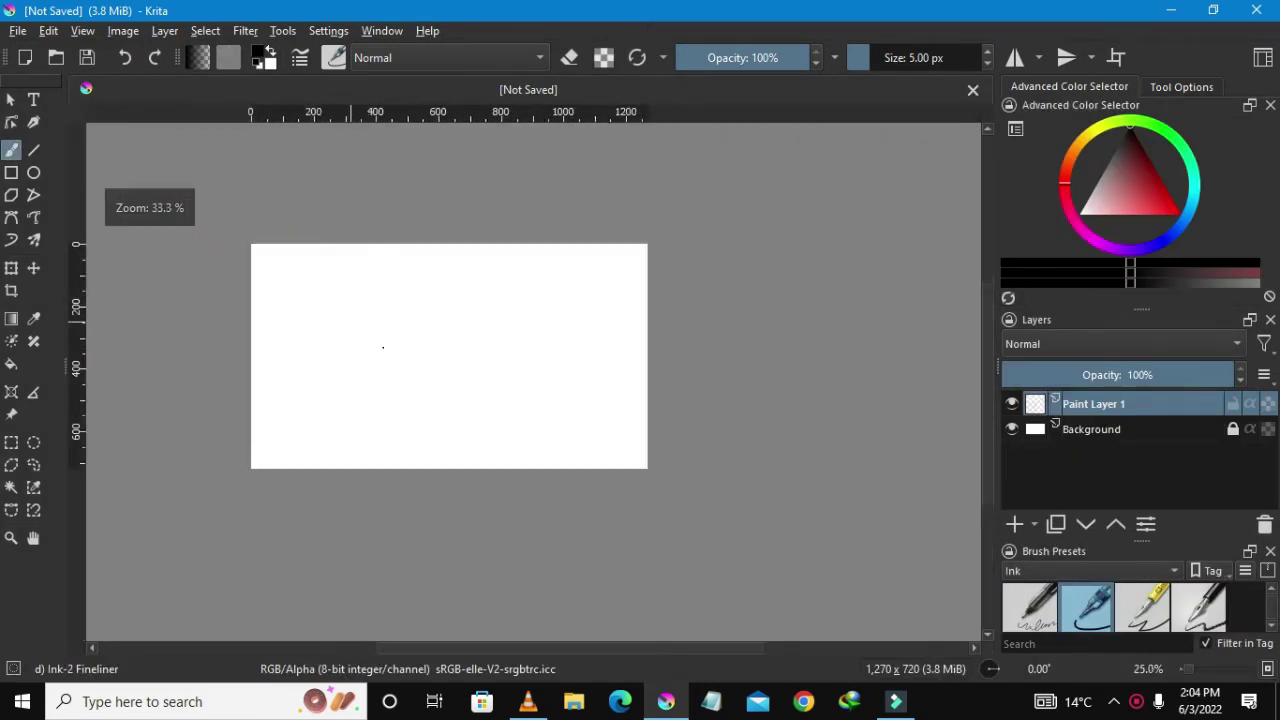
{"action": "scroll", "coordinate": [385, 348], "scroll_direction": "up", "scroll_amount": 1}
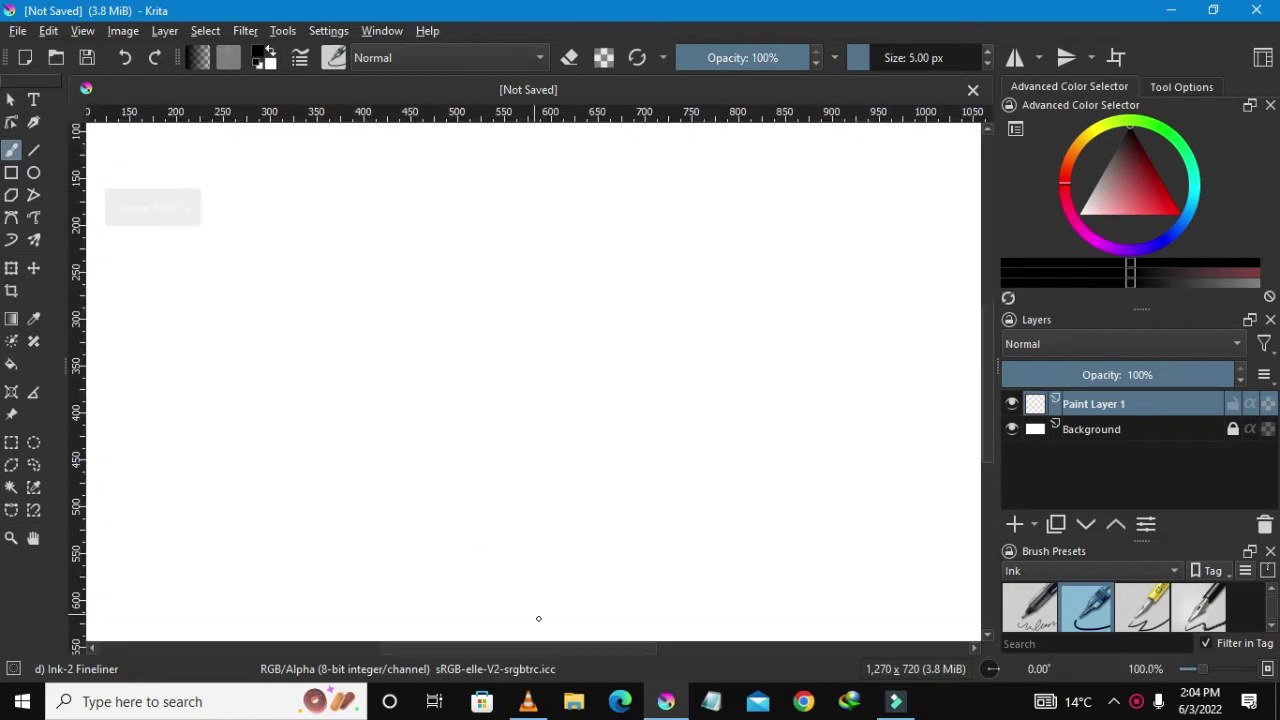
{"action": "left_click_drag", "start_coordinate": [548, 647], "coordinate": [519, 624]}
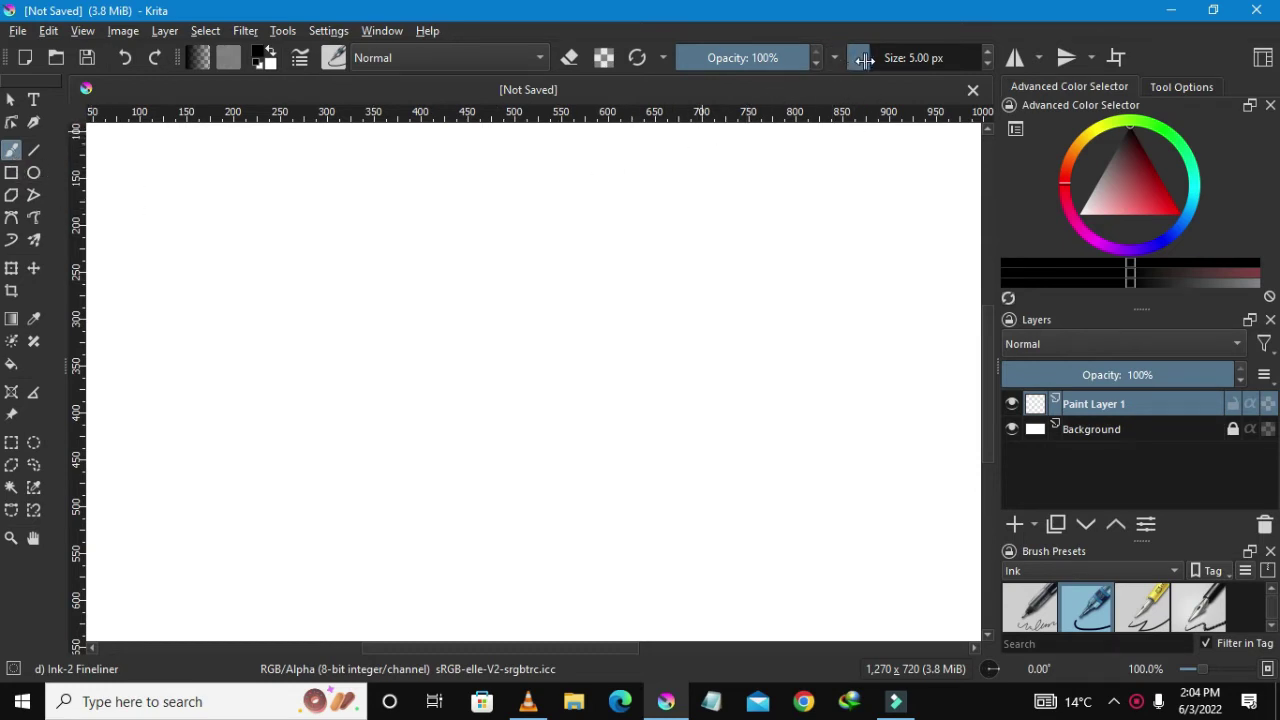
- Set the brush size to about 150 px and paint a large black blob at the upper left
{"action": "left_click_drag", "start_coordinate": [864, 60], "coordinate": [918, 62]}
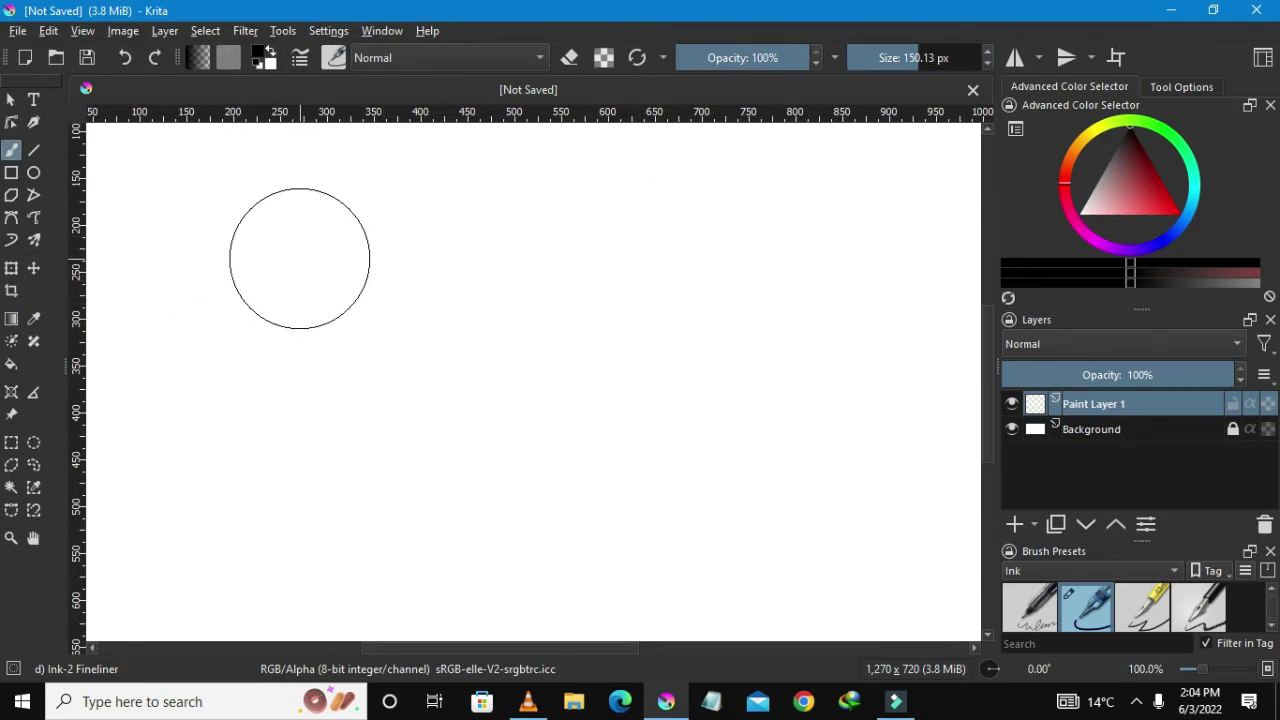
{"action": "mouse_move", "coordinate": [262, 295]}
{"action": "left_mouse_down"}
{"action": "mouse_move", "coordinate": [292, 342]}
{"action": "mouse_move", "coordinate": [368, 379]}
{"action": "mouse_move", "coordinate": [382, 335]}
{"action": "mouse_move", "coordinate": [357, 300]}
{"action": "mouse_move", "coordinate": [338, 311]}
{"action": "mouse_move", "coordinate": [339, 346]}
{"action": "mouse_move", "coordinate": [355, 311]}
{"action": "mouse_move", "coordinate": [319, 273]}
{"action": "mouse_move", "coordinate": [307, 270]}
{"action": "mouse_move", "coordinate": [283, 339]}
{"action": "mouse_move", "coordinate": [352, 366]}
{"action": "mouse_move", "coordinate": [377, 318]}
{"action": "mouse_move", "coordinate": [334, 262]}
{"action": "mouse_move", "coordinate": [281, 290]}
{"action": "mouse_move", "coordinate": [310, 361]}
{"action": "mouse_move", "coordinate": [363, 380]}
{"action": "mouse_move", "coordinate": [383, 316]}
{"action": "mouse_move", "coordinate": [345, 262]}
{"action": "mouse_move", "coordinate": [291, 290]}
{"action": "mouse_move", "coordinate": [286, 357]}
{"action": "left_mouse_up"}
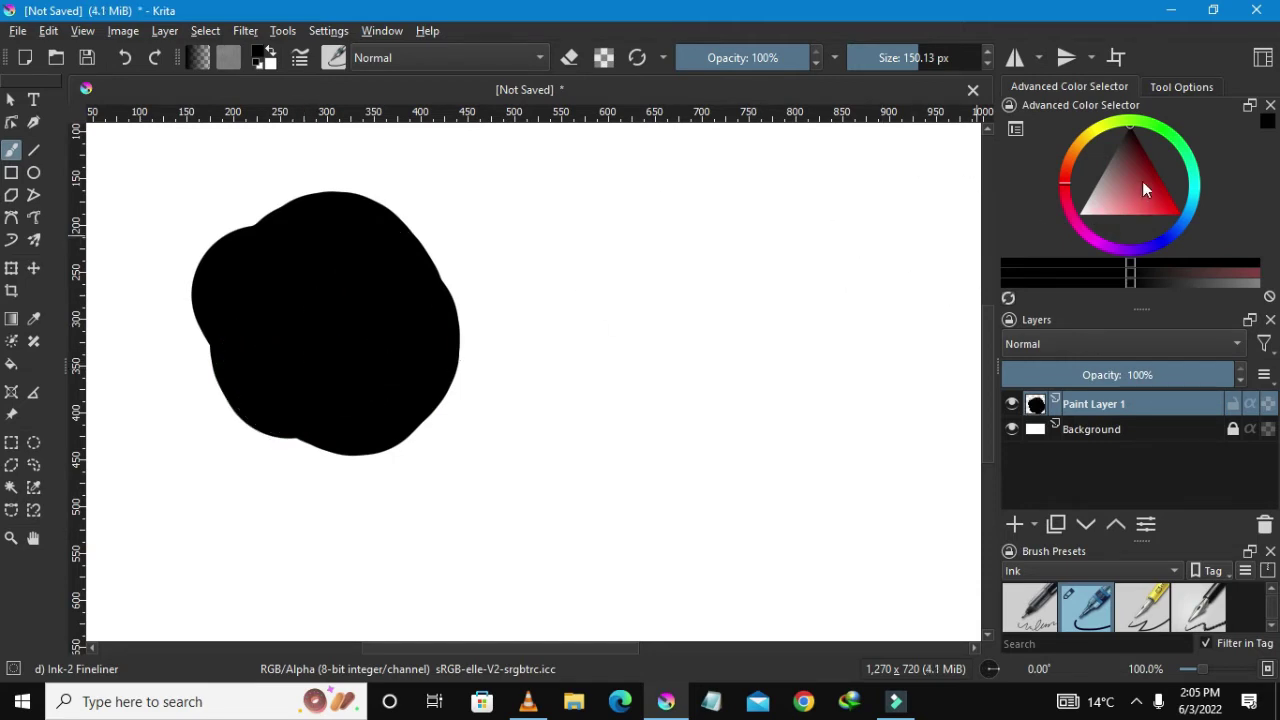
- Pick bright green in the Advanced Color Selector and paint a large blob right of the black one
{"action": "left_click_drag", "start_coordinate": [1168, 143], "coordinate": [1160, 128]}
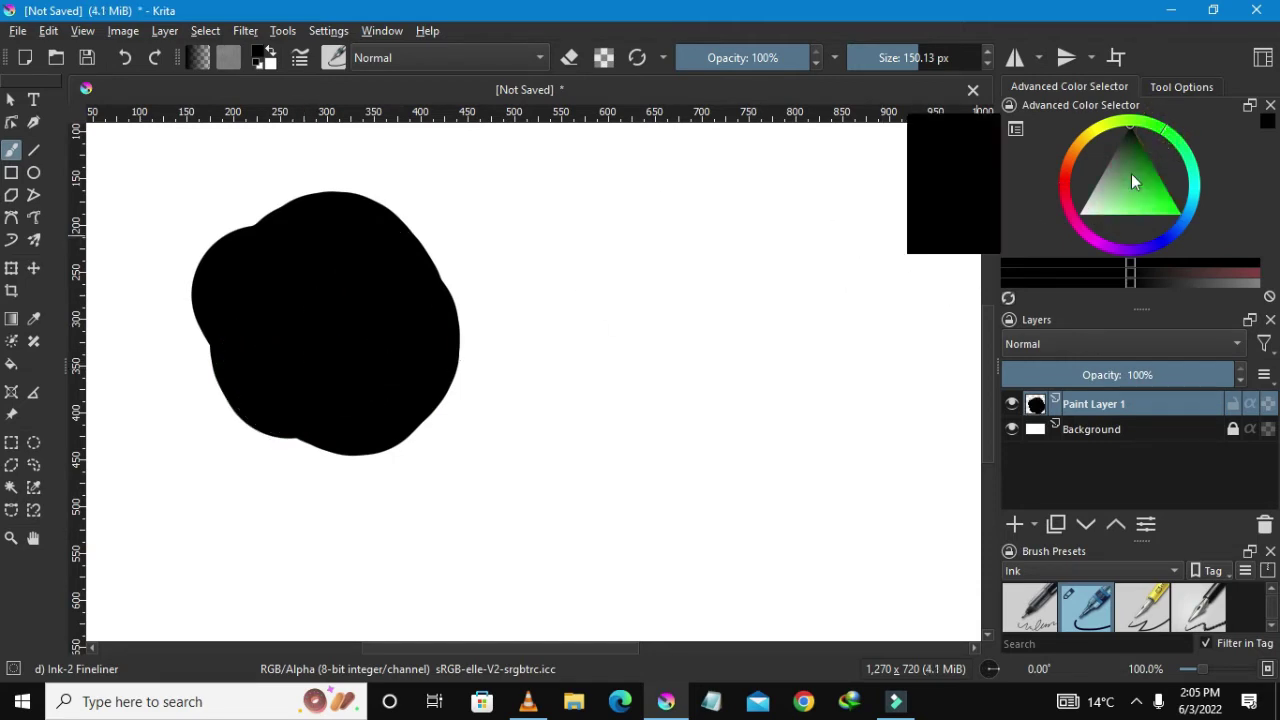
{"action": "mouse_move", "coordinate": [1137, 171]}
{"action": "left_mouse_down"}
{"action": "mouse_move", "coordinate": [1165, 180]}
{"action": "mouse_move", "coordinate": [1185, 168]}
{"action": "mouse_move", "coordinate": [1206, 228]}
{"action": "left_mouse_up"}
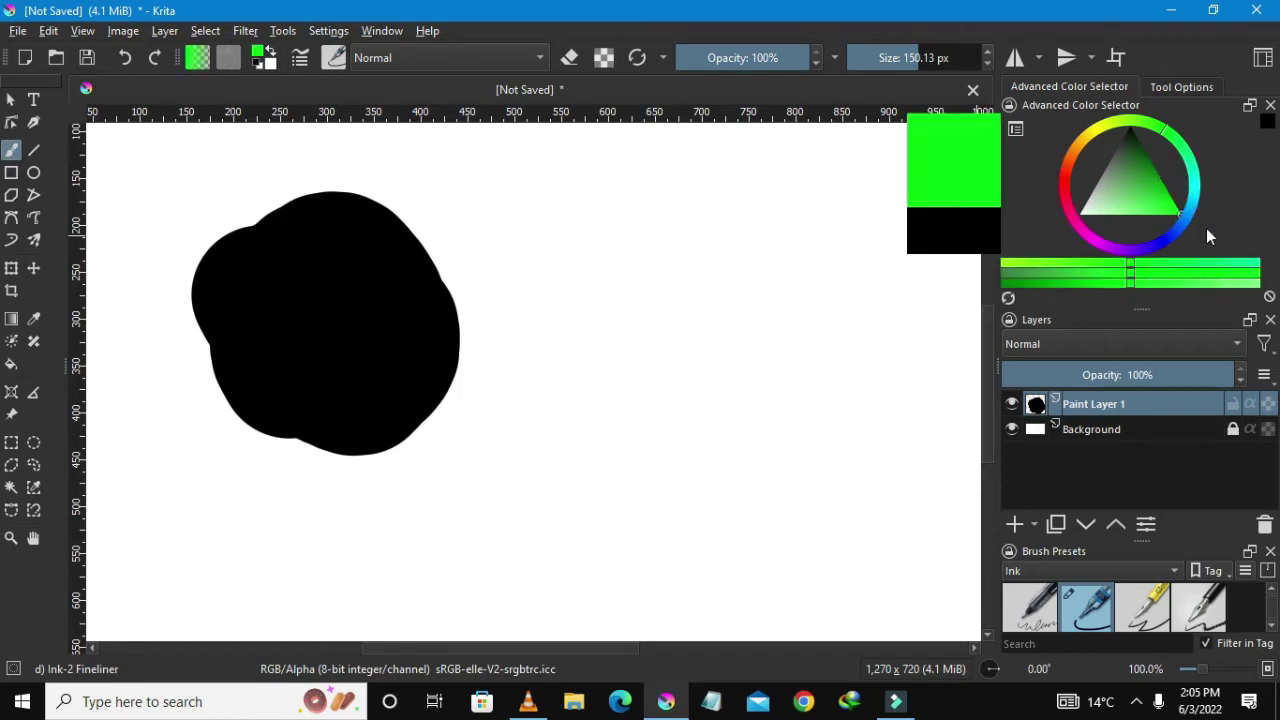
{"action": "left_click", "coordinate": [714, 296]}
{"action": "mouse_move", "coordinate": [708, 312]}
{"action": "left_mouse_down"}
{"action": "mouse_move", "coordinate": [807, 315]}
{"action": "mouse_move", "coordinate": [748, 243]}
{"action": "mouse_move", "coordinate": [691, 306]}
{"action": "mouse_move", "coordinate": [720, 362]}
{"action": "mouse_move", "coordinate": [823, 300]}
{"action": "mouse_move", "coordinate": [703, 276]}
{"action": "left_mouse_up"}
{"action": "scroll", "coordinate": [429, 343], "scroll_direction": "down", "scroll_amount": 3}
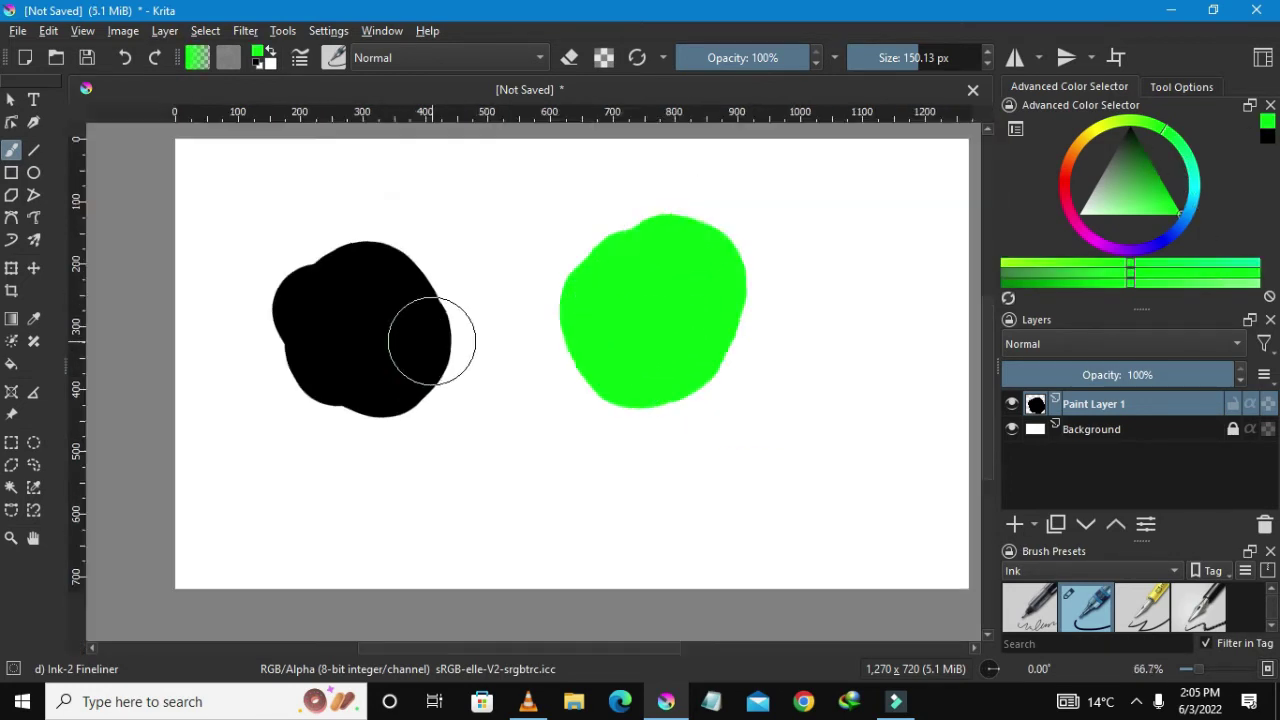
{"action": "scroll", "coordinate": [374, 340], "scroll_direction": "up", "scroll_amount": 1}
{"action": "scroll", "coordinate": [374, 340], "scroll_direction": "up", "scroll_amount": 1}
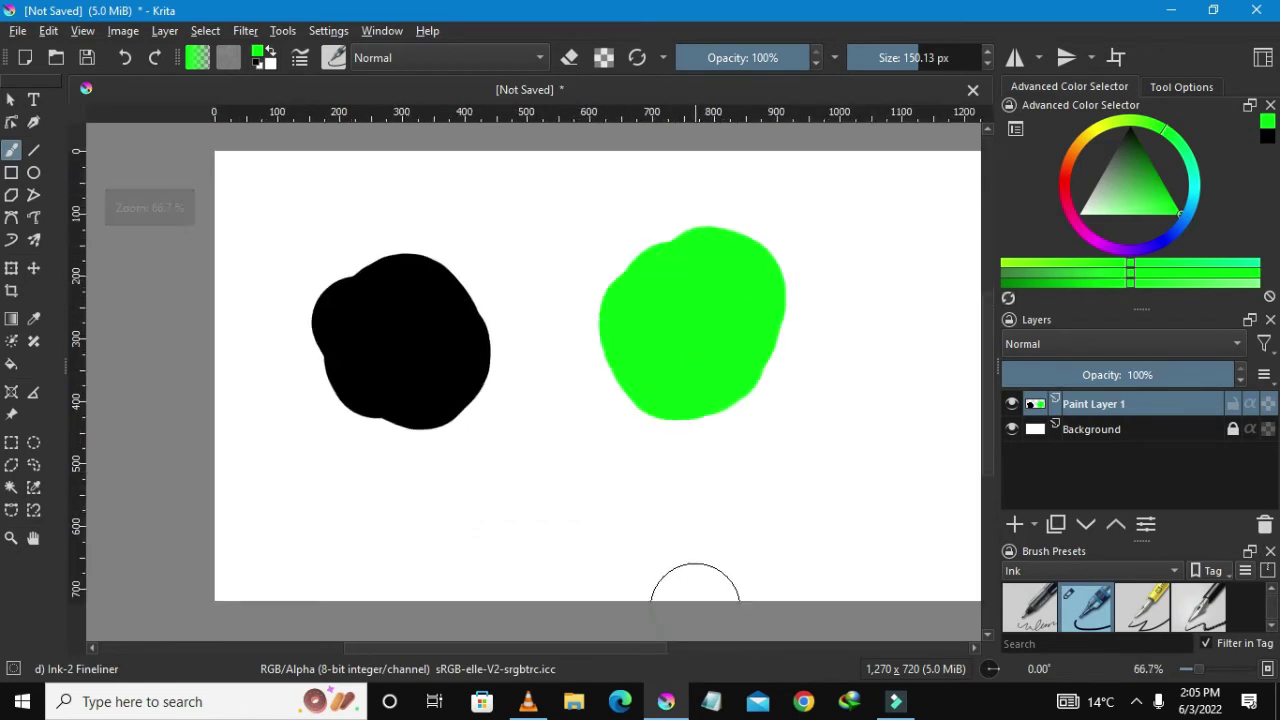
{"action": "left_click_drag", "start_coordinate": [641, 653], "coordinate": [636, 652]}
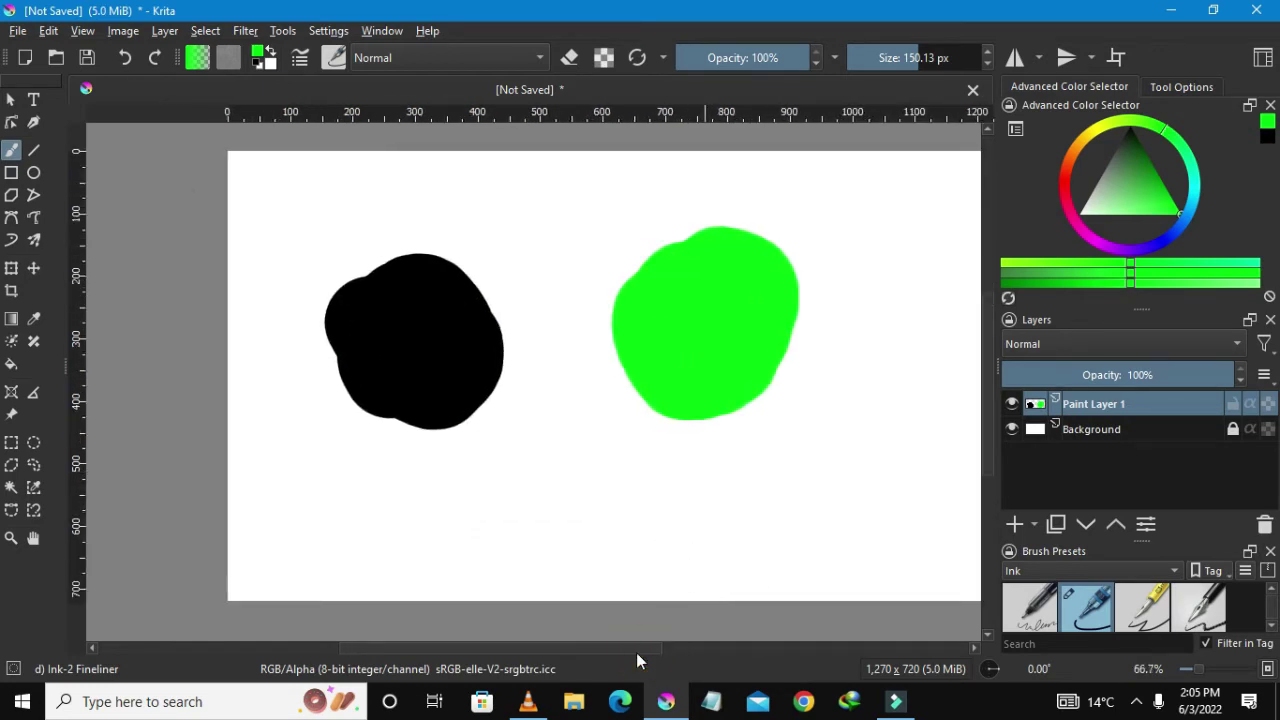
- Choose the Rectangular Selection Tool in the toolbox
{"action": "left_click", "coordinate": [12, 510]}
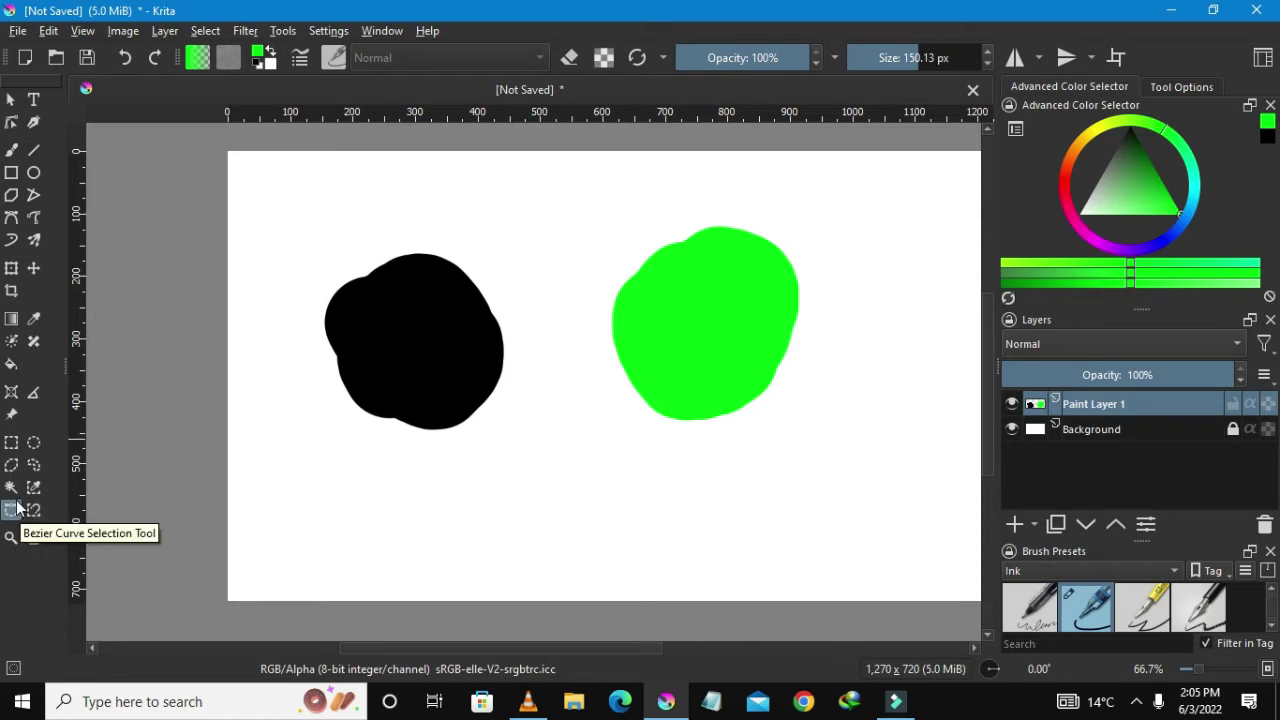
{"action": "left_click", "coordinate": [11, 443]}
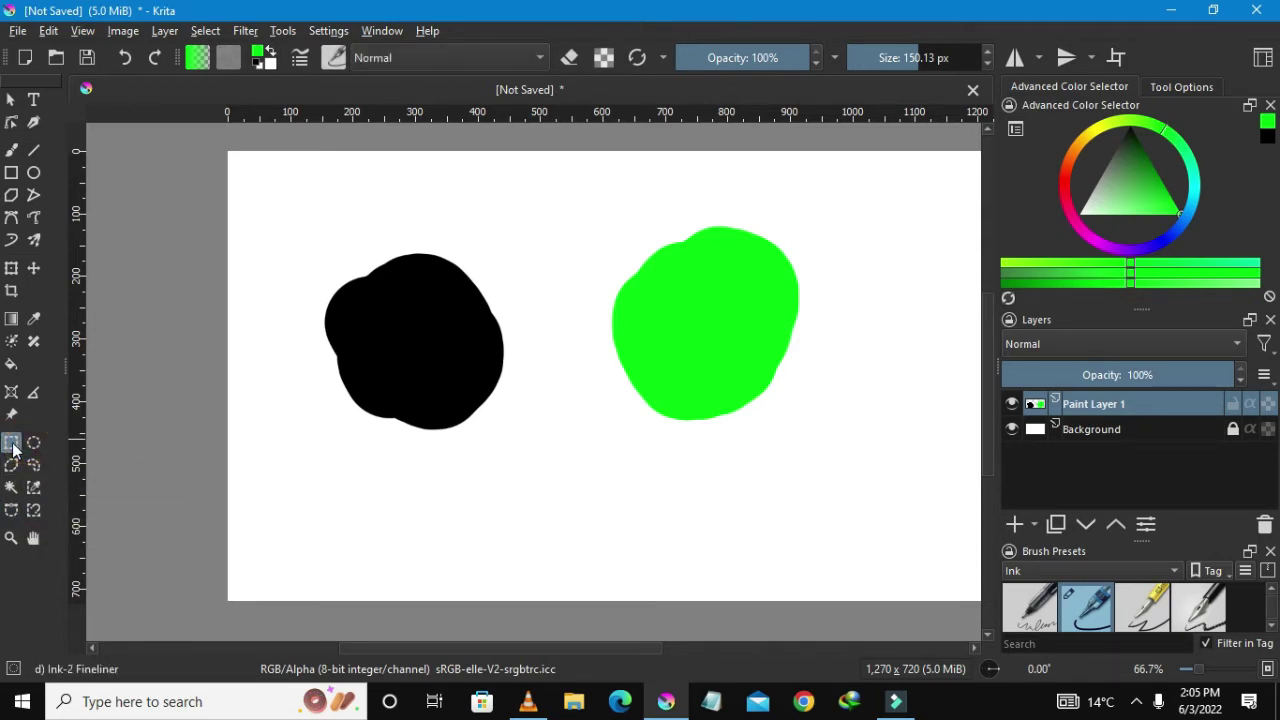
- Draw a rectangular marquee around the black blob, adding a Selection Mask
{"action": "left_click", "coordinate": [314, 233]}
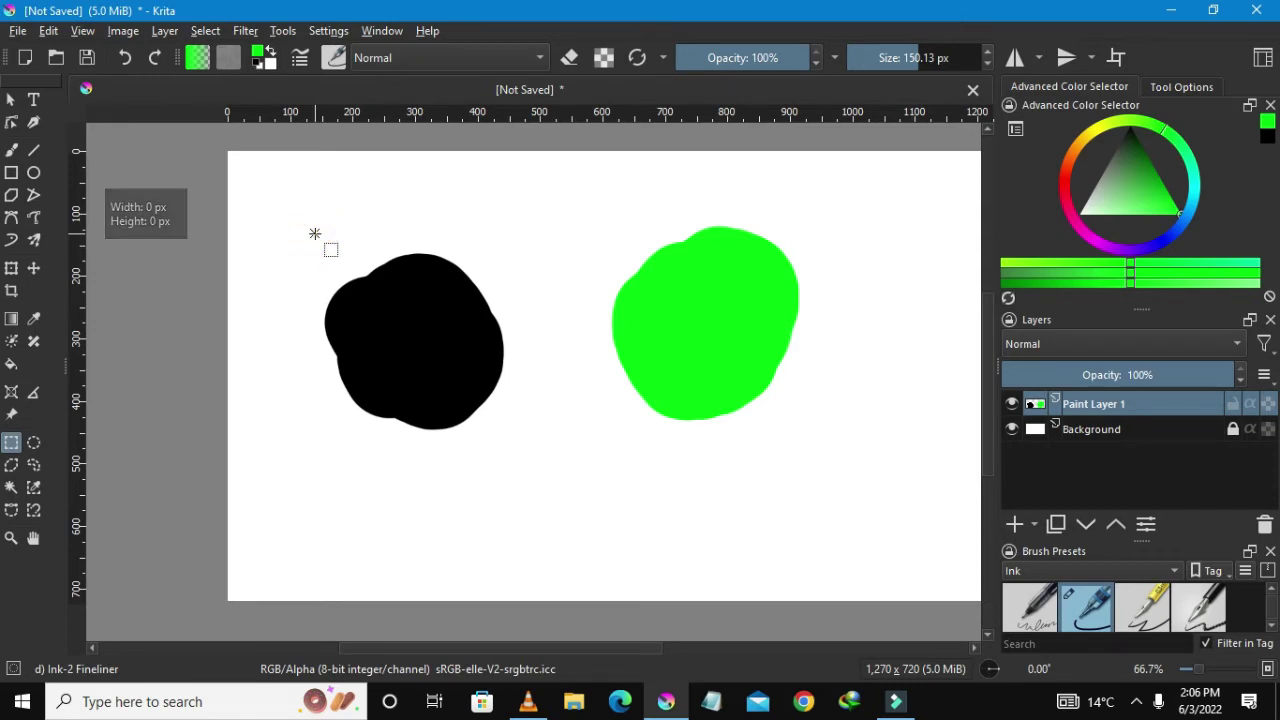
{"action": "left_click_drag", "start_coordinate": [314, 233], "coordinate": [519, 454]}
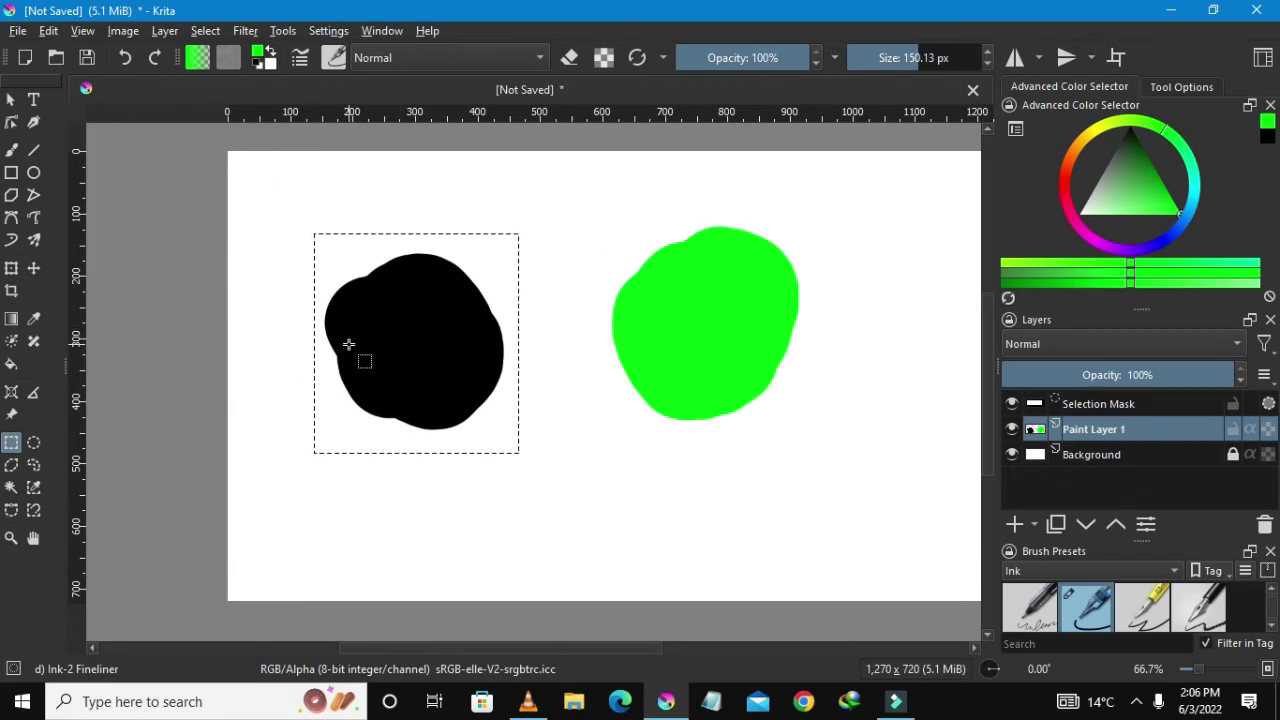
- Choose Deselect from the canvas's Selection Actions menu, removing the Selection Mask
{"action": "right_click", "coordinate": [380, 322]}
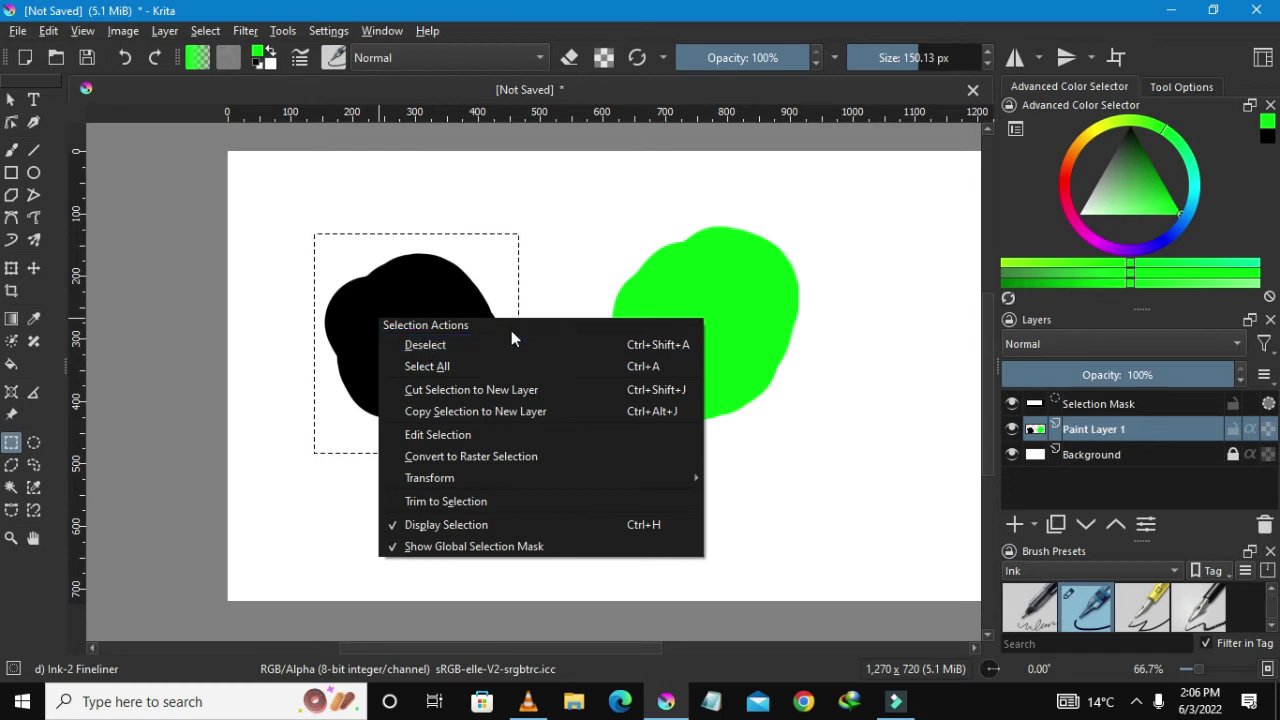
{"action": "left_click", "coordinate": [425, 349]}
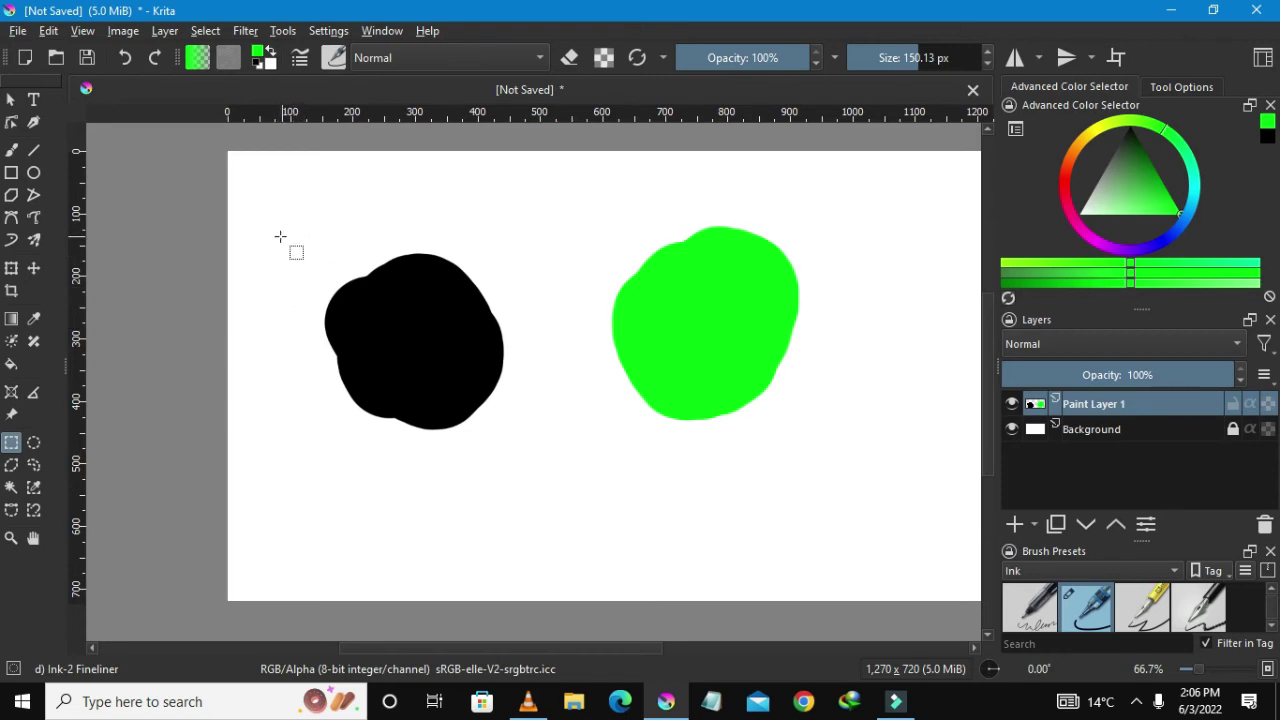
- Drag a fresh rectangular marquee around the black blob
{"action": "left_click_drag", "start_coordinate": [319, 243], "coordinate": [319, 243]}
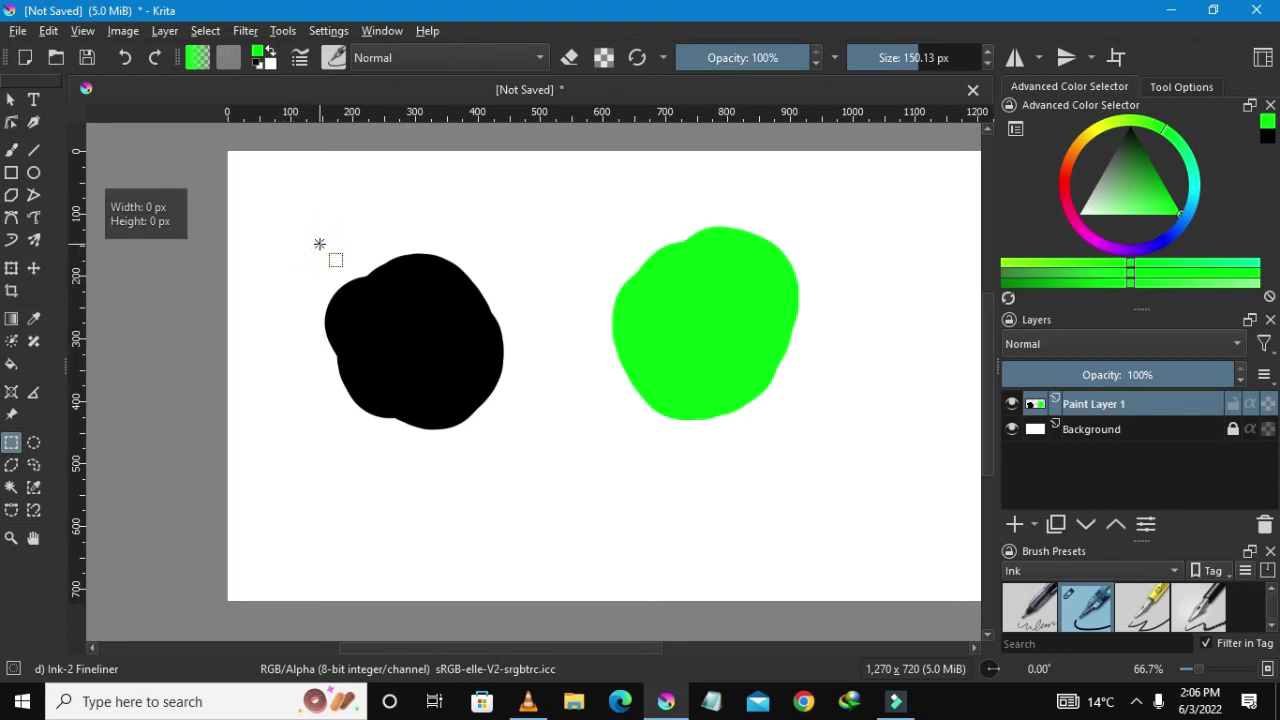
{"action": "left_click_drag", "start_coordinate": [319, 244], "coordinate": [525, 461]}
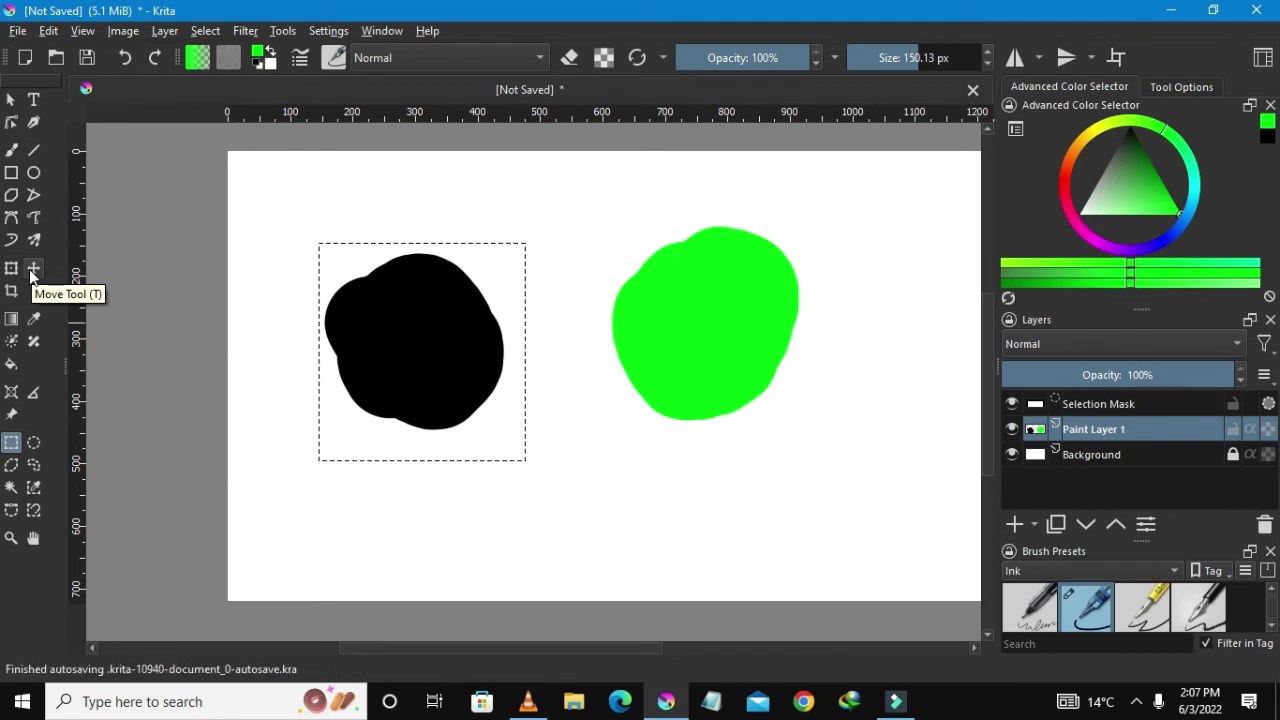
- With the Move tool, drag the selected black blob right onto the green blob
{"action": "left_click", "coordinate": [31, 274]}
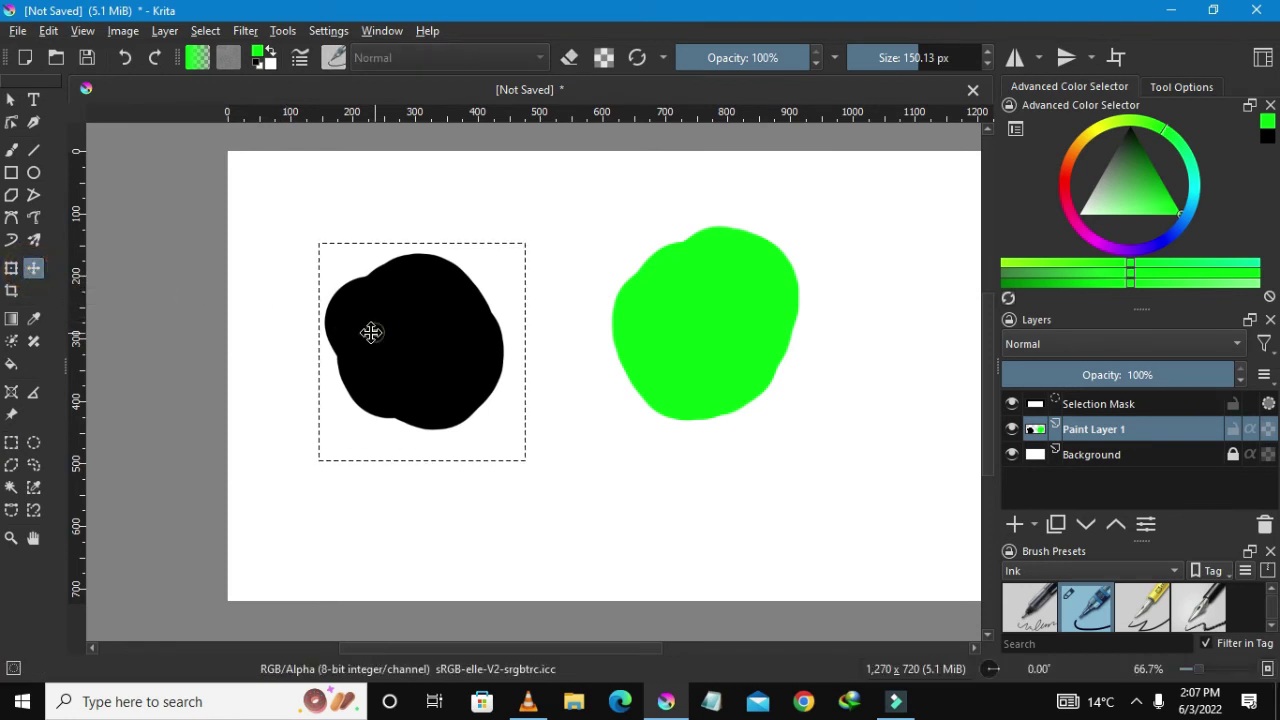
{"action": "left_click_drag", "start_coordinate": [402, 335], "coordinate": [640, 301]}
{"action": "scroll", "coordinate": [757, 354], "scroll_direction": "down", "scroll_amount": 1}
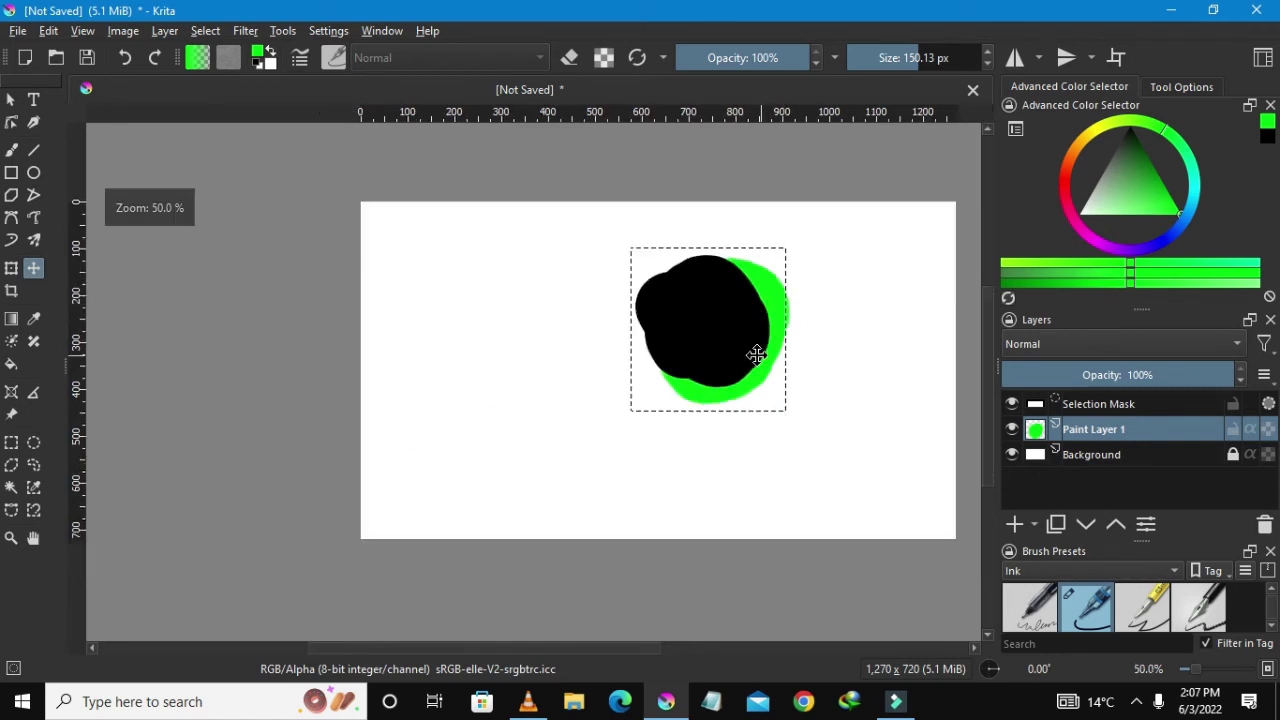
{"action": "scroll", "coordinate": [754, 340], "scroll_direction": "up", "scroll_amount": 2}
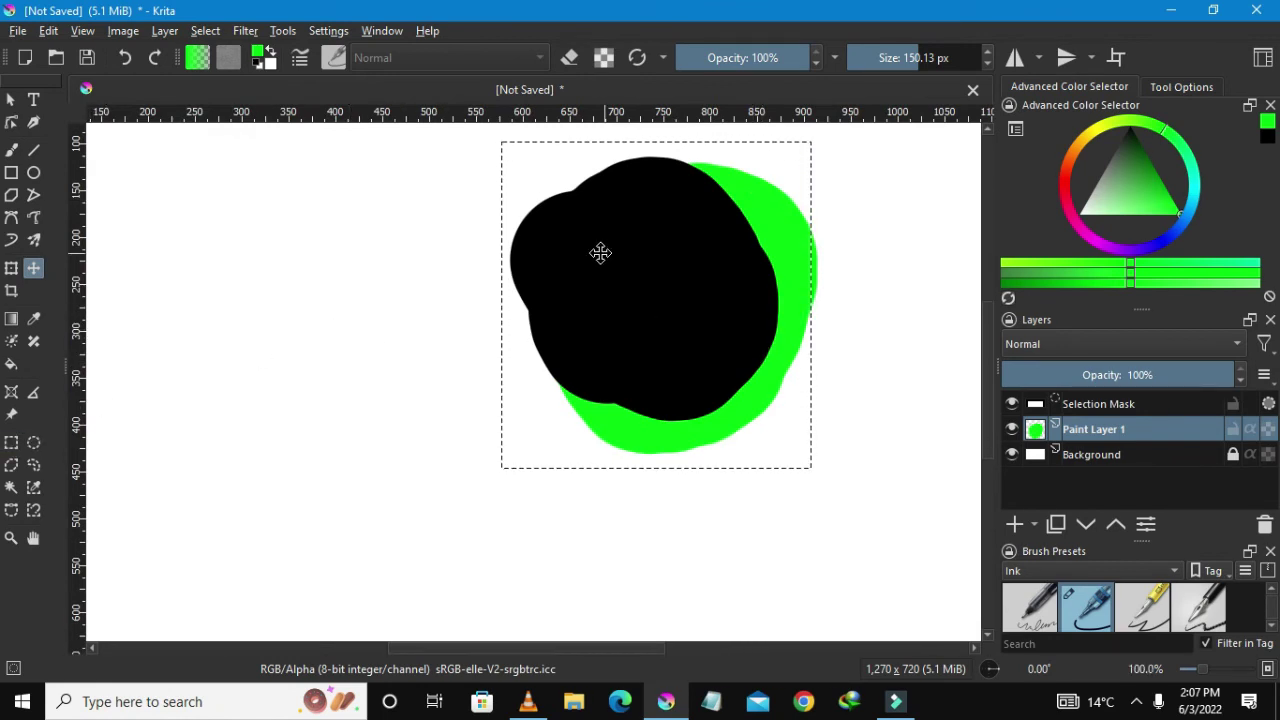
{"action": "scroll", "coordinate": [637, 249], "scroll_direction": "down", "scroll_amount": 1}
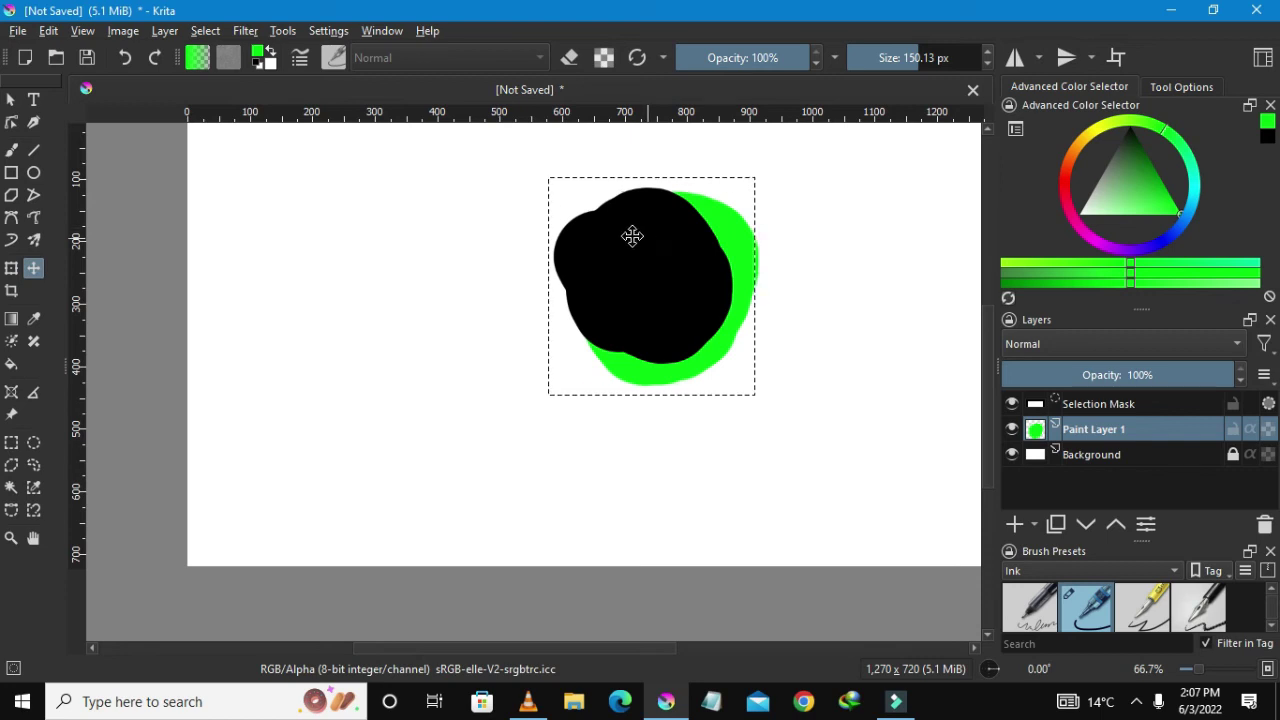
{"action": "scroll", "coordinate": [549, 243], "scroll_direction": "down", "scroll_amount": 1}
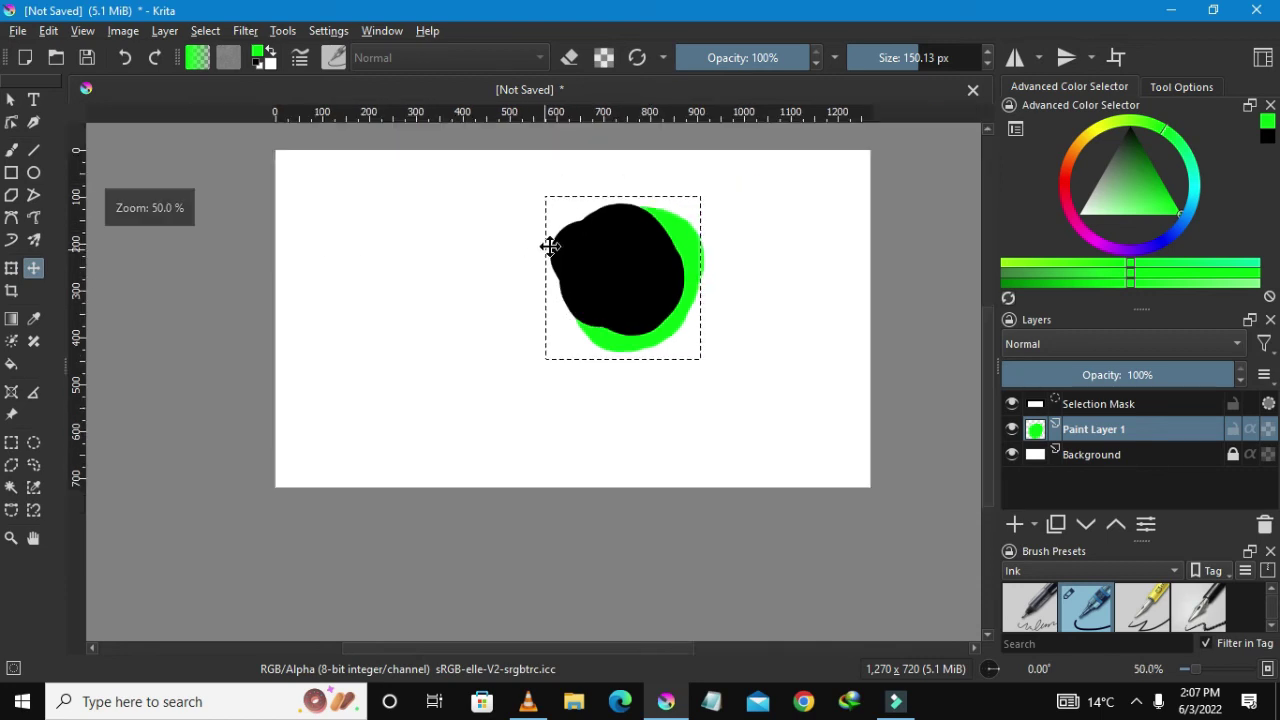
{"action": "scroll", "coordinate": [596, 226], "scroll_direction": "up", "scroll_amount": 1}
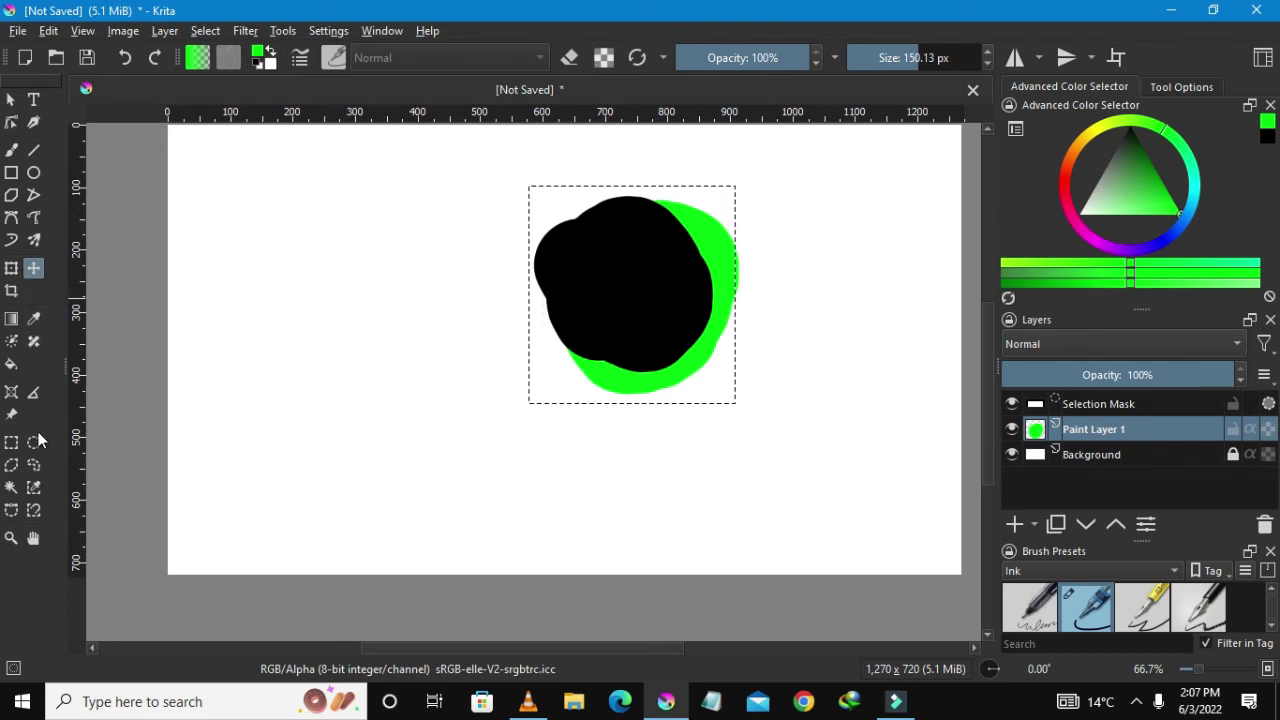
- Return to the Rectangular Selection tool and choose Deselect from the canvas context menu
{"action": "left_click", "coordinate": [18, 444]}
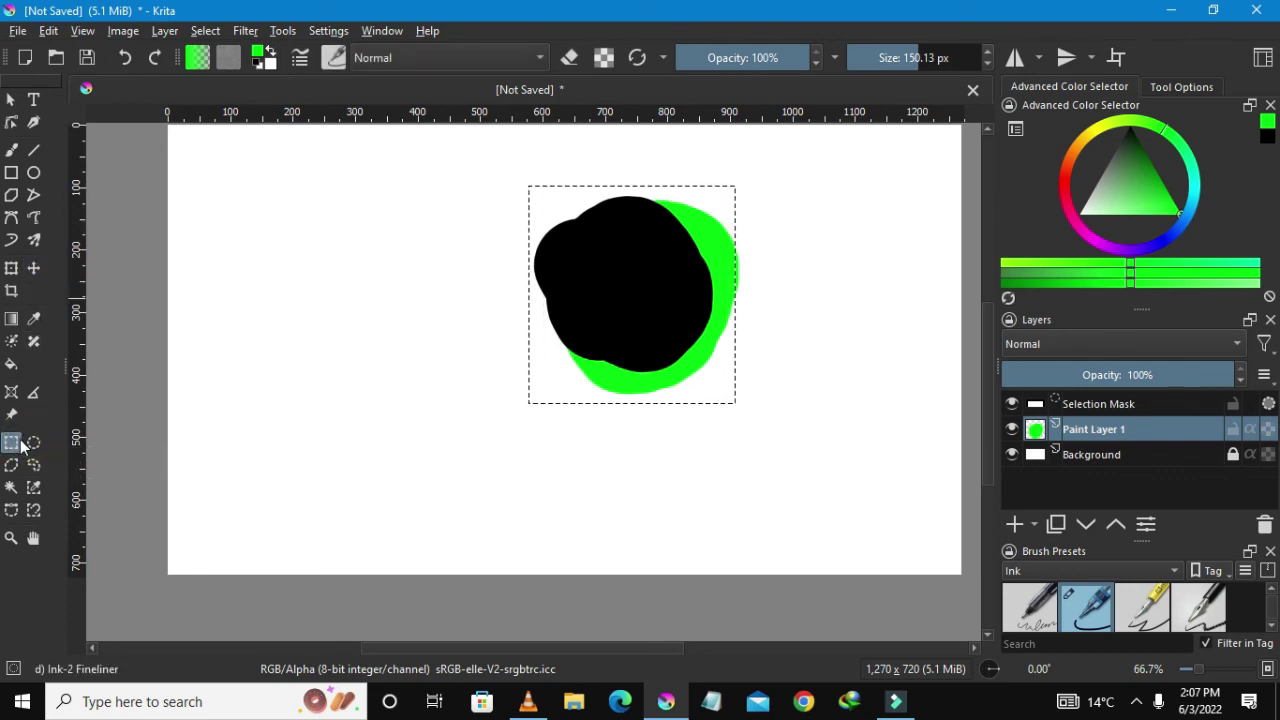
{"action": "right_click", "coordinate": [647, 232]}
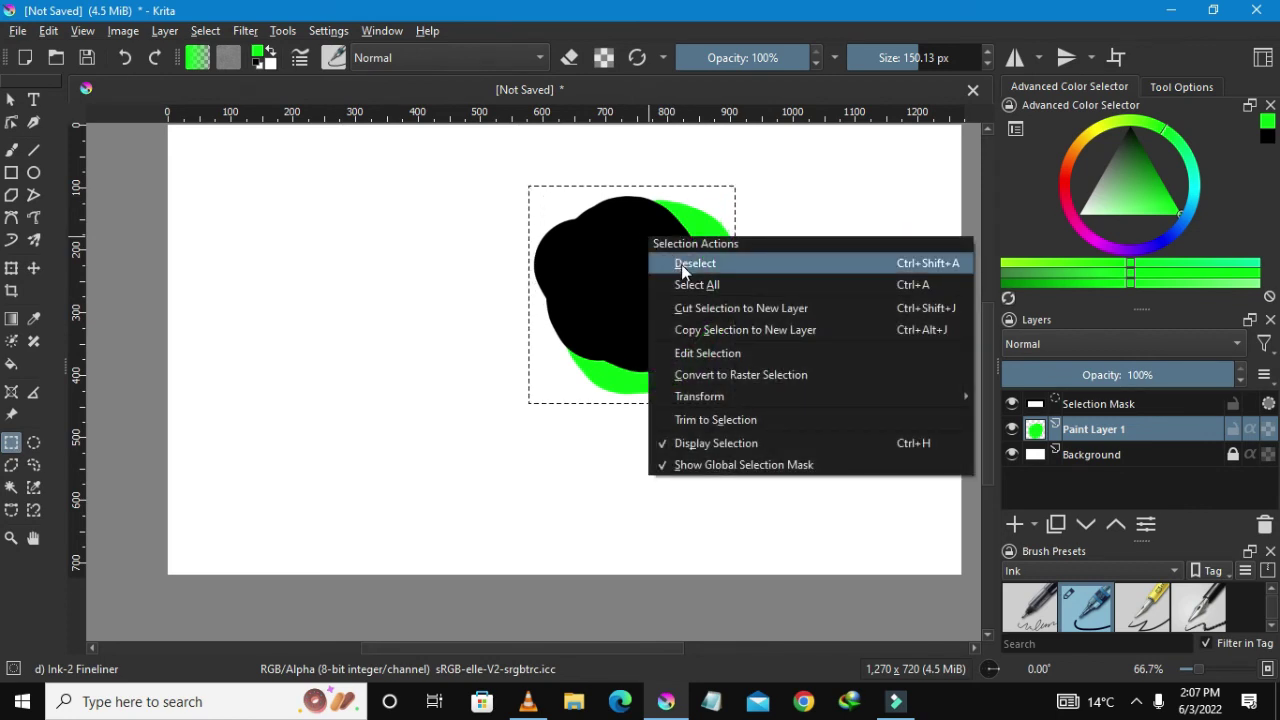
{"action": "left_click", "coordinate": [683, 265]}
{"action": "scroll", "coordinate": [680, 264], "scroll_direction": "down", "scroll_amount": 2}
{"action": "scroll", "coordinate": [690, 250], "scroll_direction": "up", "scroll_amount": 2}
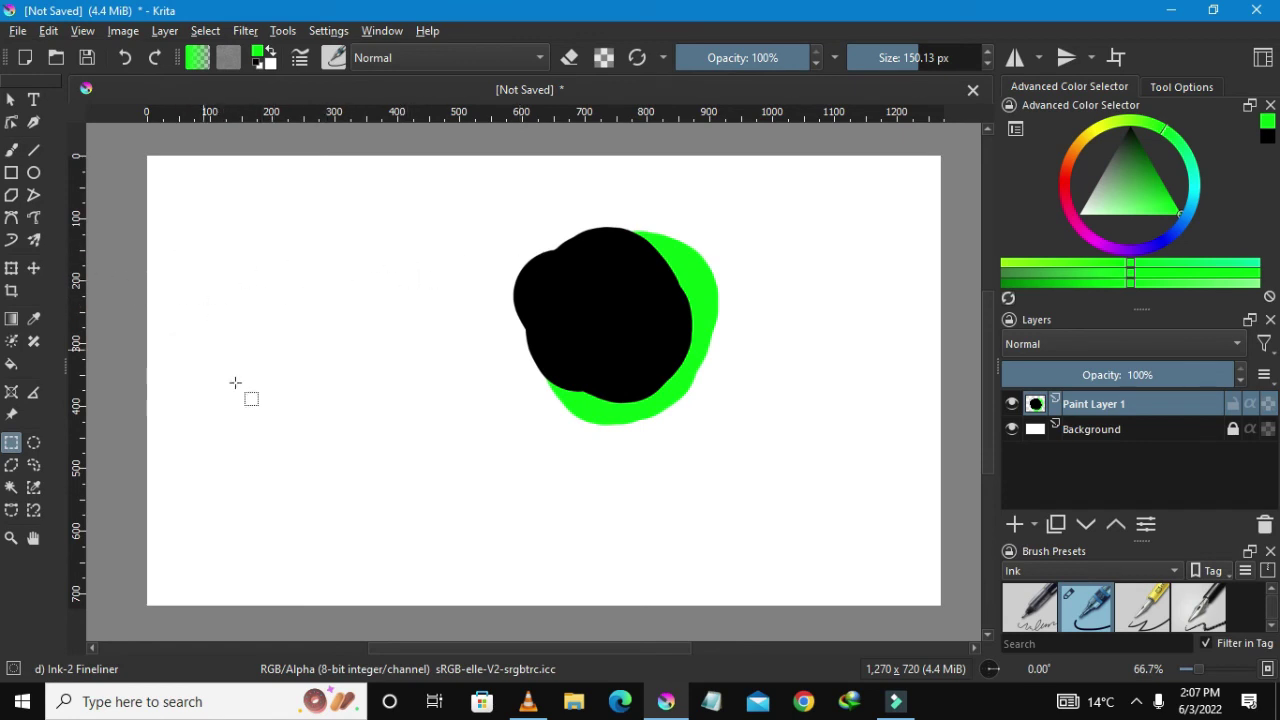
{"action": "left_click", "coordinate": [12, 446]}
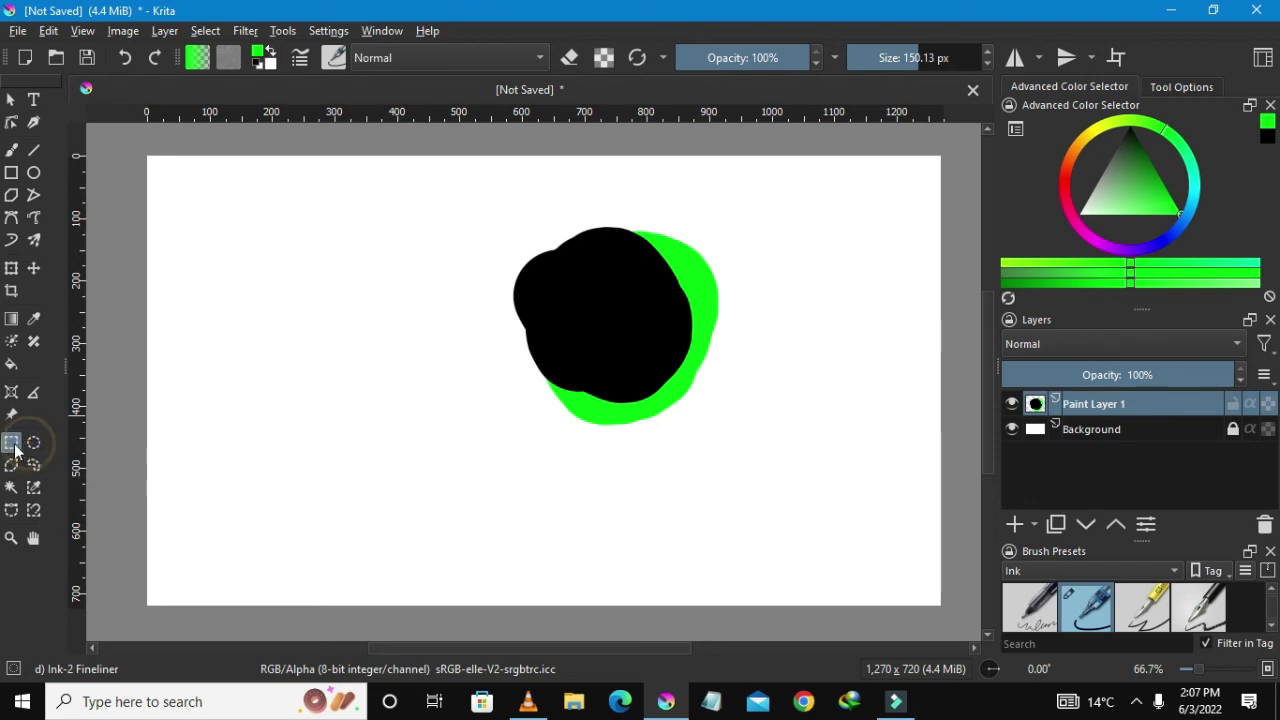
{"action": "right_click", "coordinate": [311, 284]}
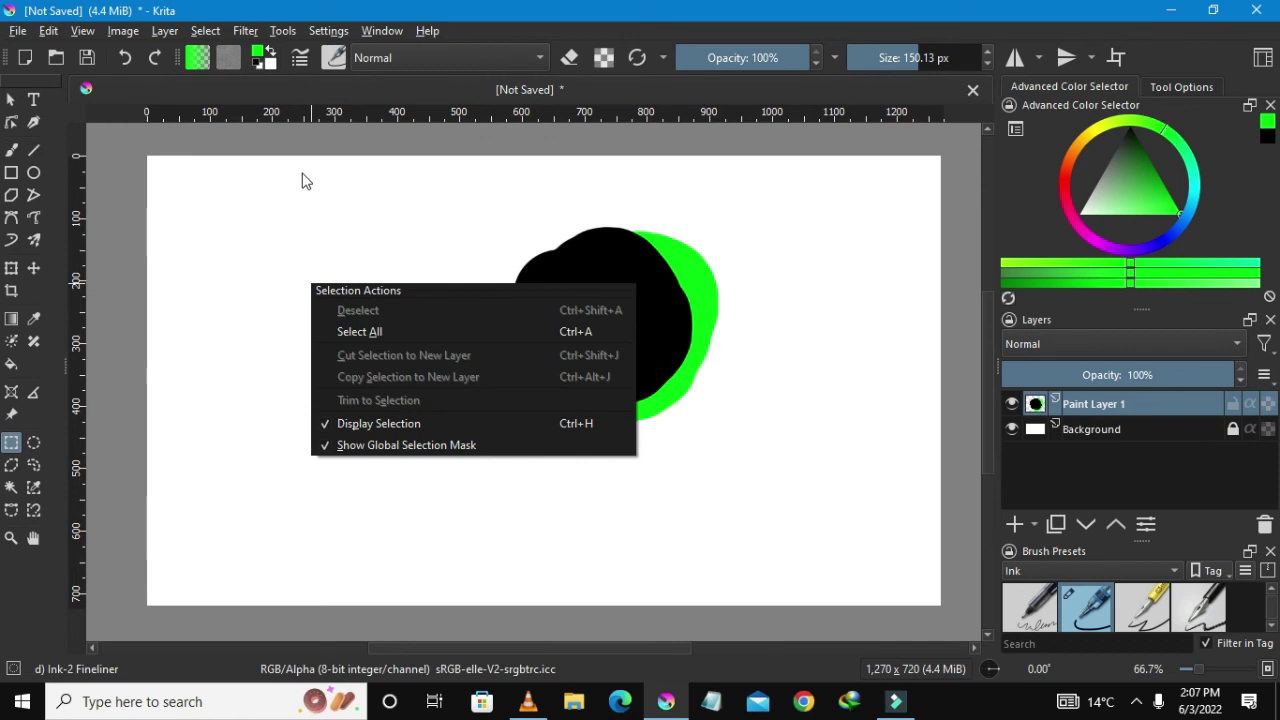
{"action": "right_click", "coordinate": [379, 227]}
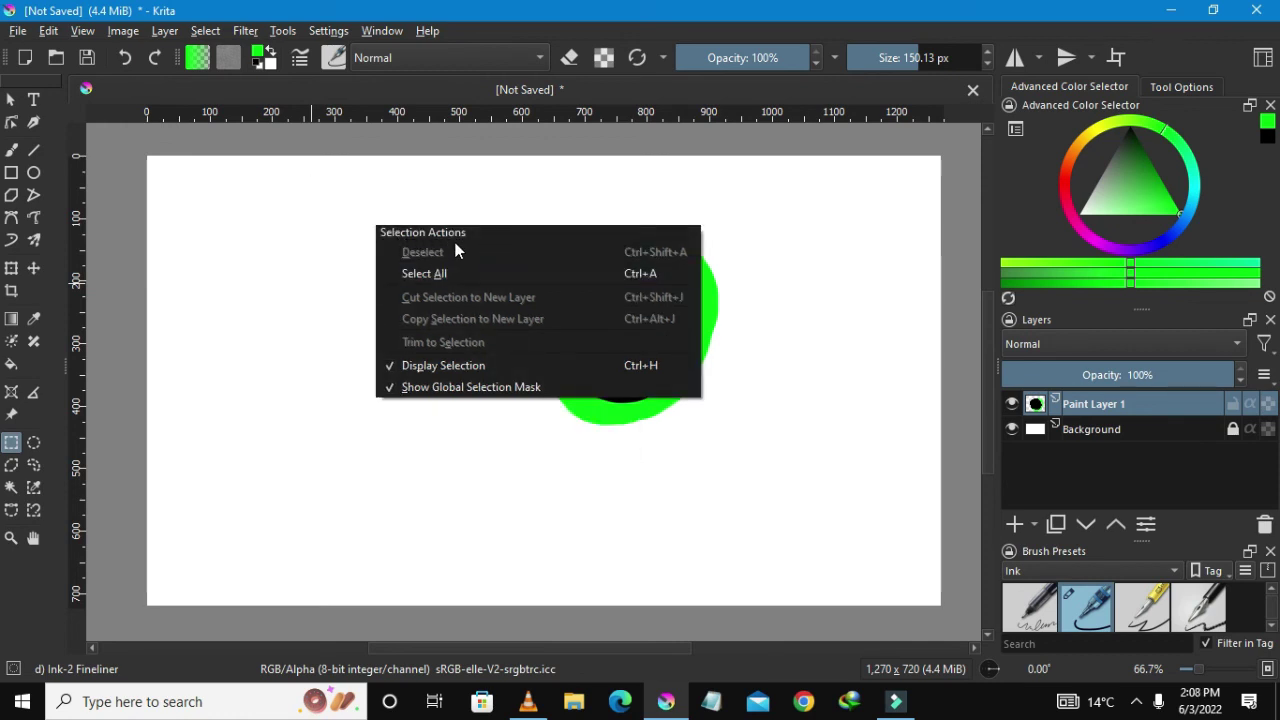
{"action": "left_click", "coordinate": [308, 238]}
{"action": "scroll", "coordinate": [457, 277], "scroll_direction": "down", "scroll_amount": 2}
{"action": "scroll", "coordinate": [457, 277], "scroll_direction": "up", "scroll_amount": 2}
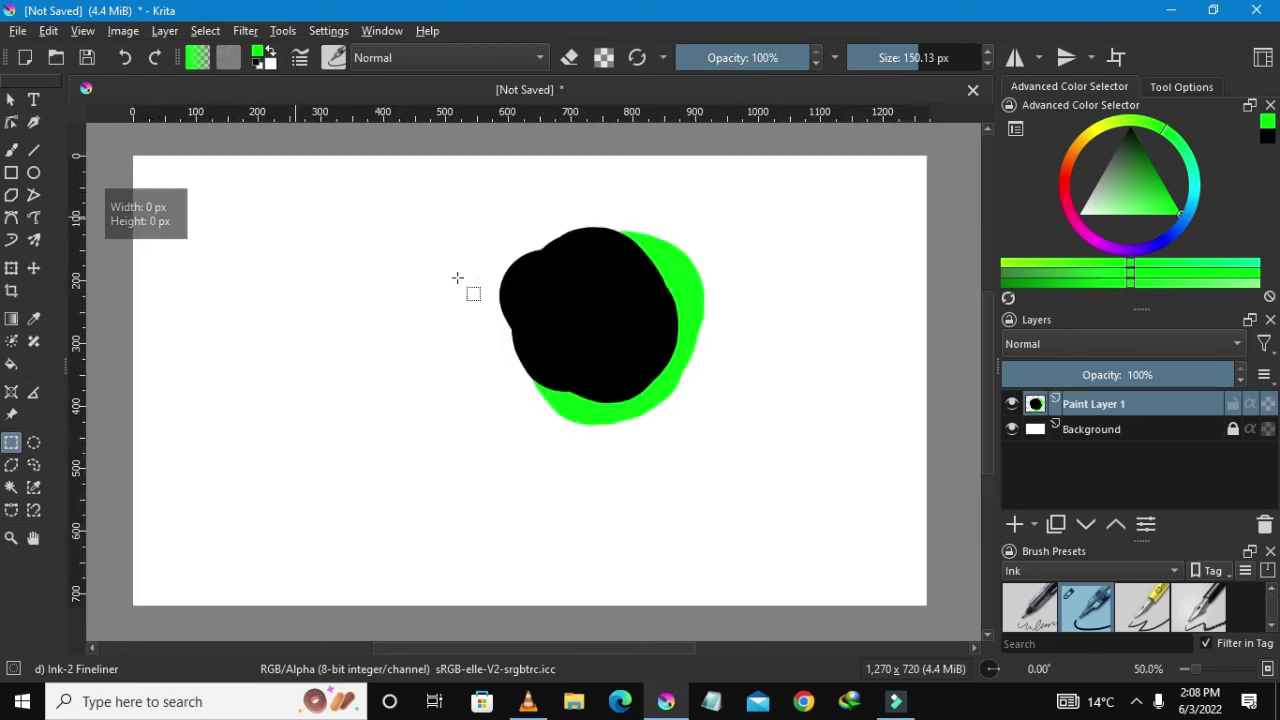